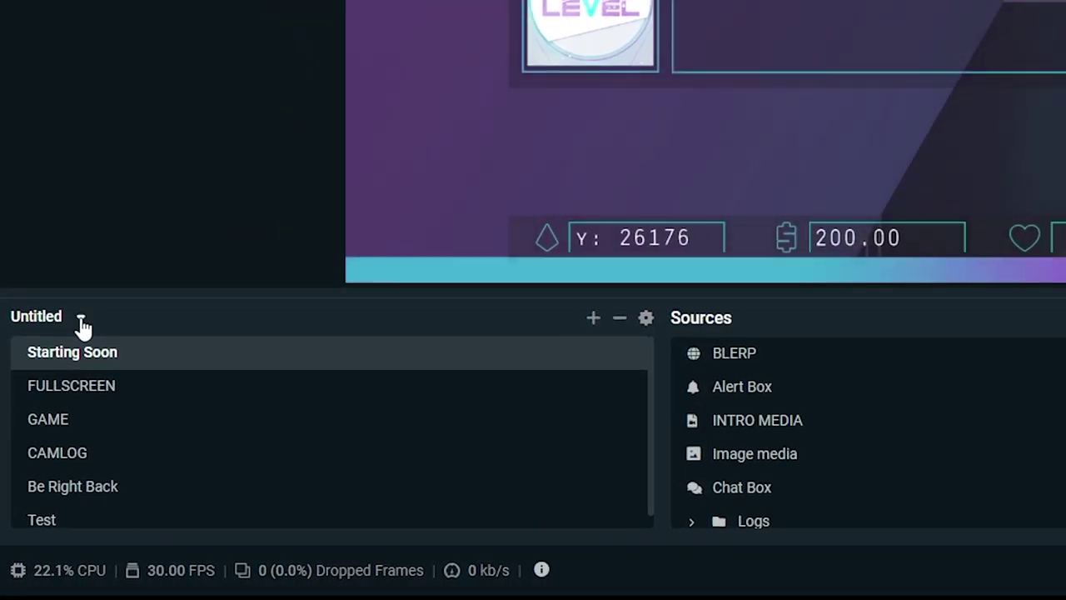
- Leave the scene collection unchanged and start Import Overlay File from Scene Collections settings
click(81, 319)
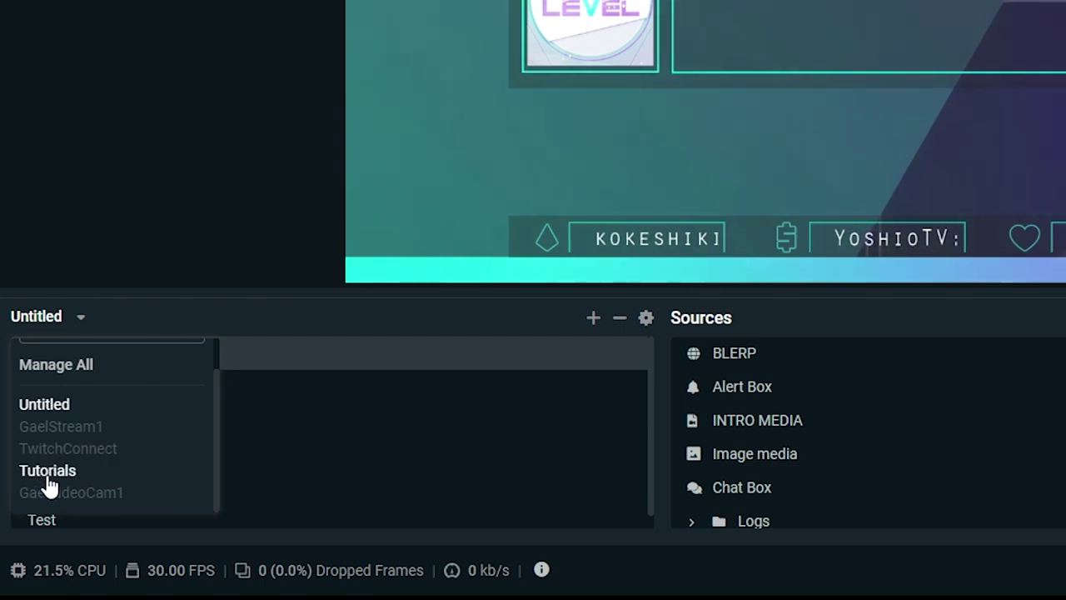
click(142, 416)
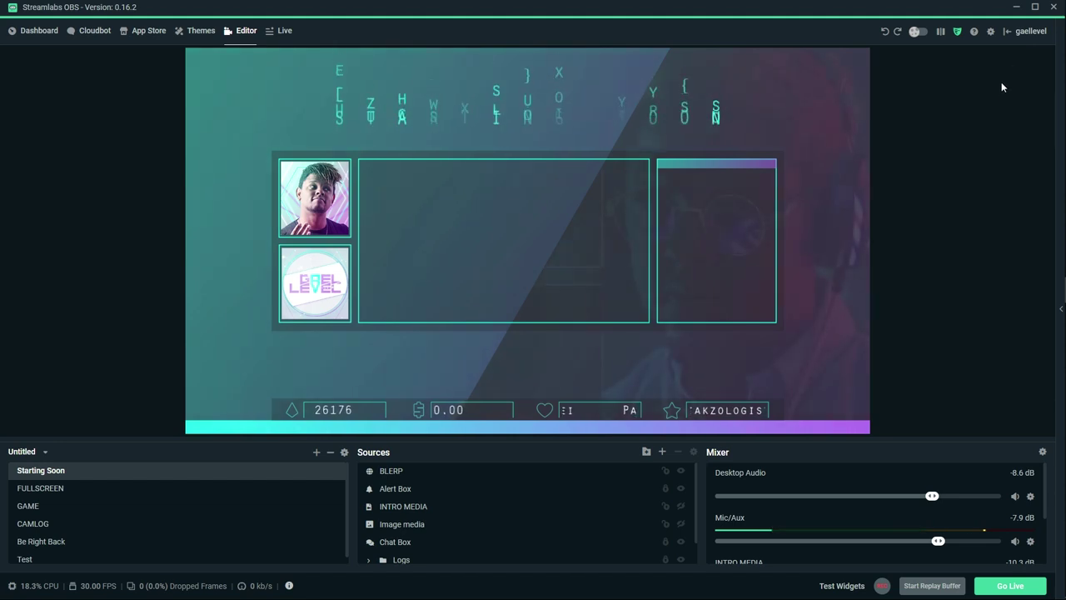
click(991, 32)
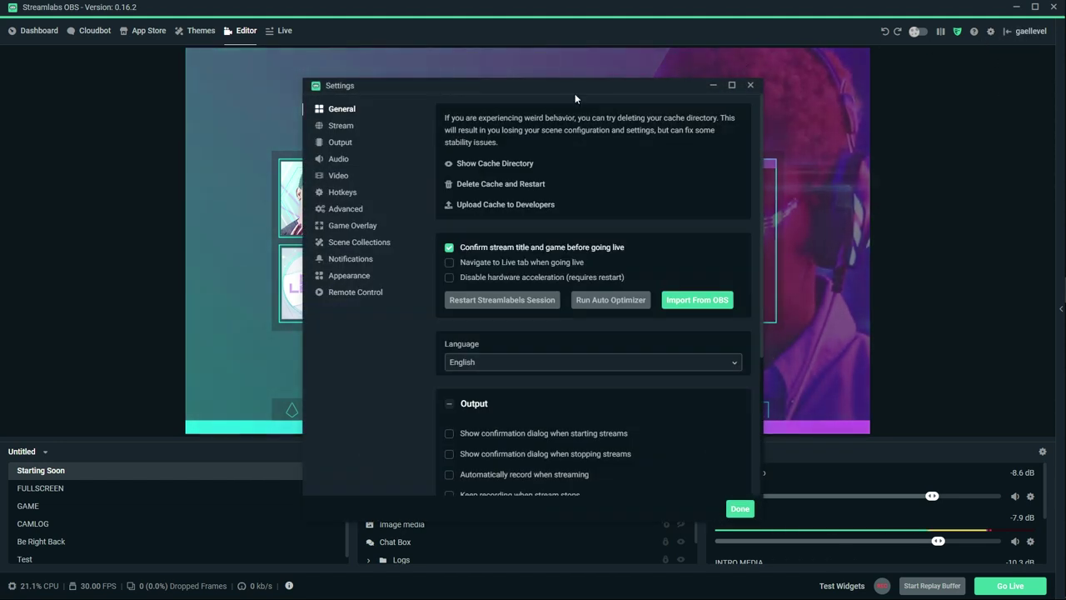
click(354, 243)
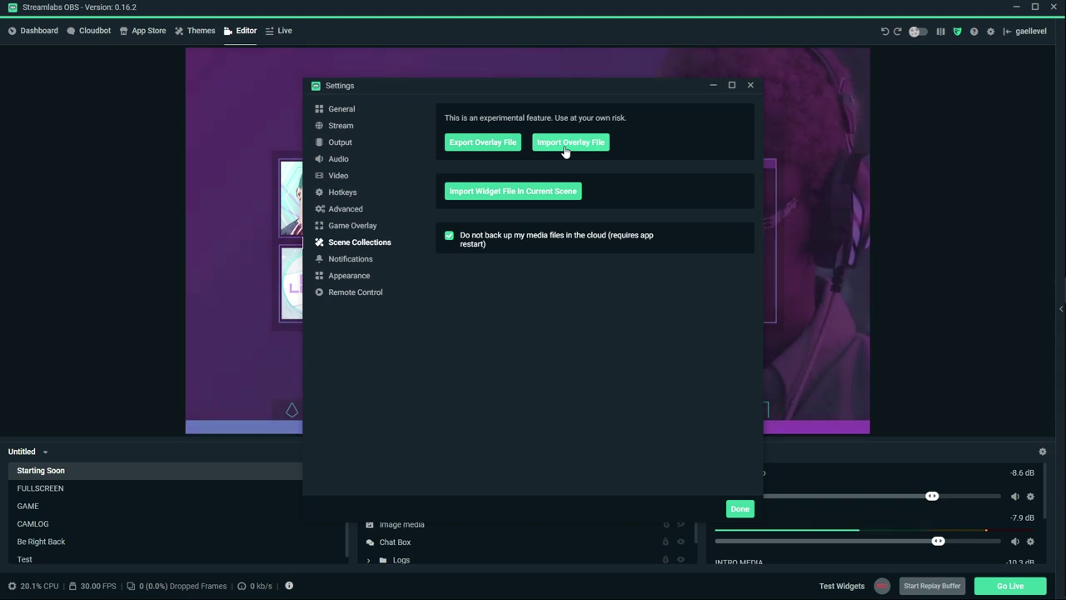
click(565, 142)
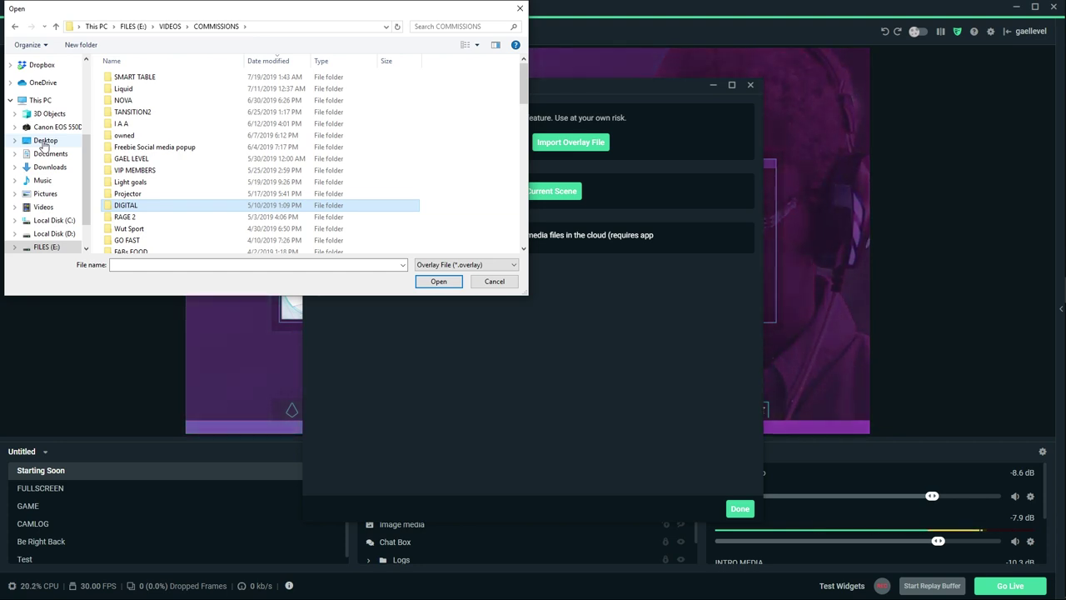
- Import the WARNERBROSGAMES .overlay file from the MK11_STREAM_PACK_FINAL folder
click(45, 141)
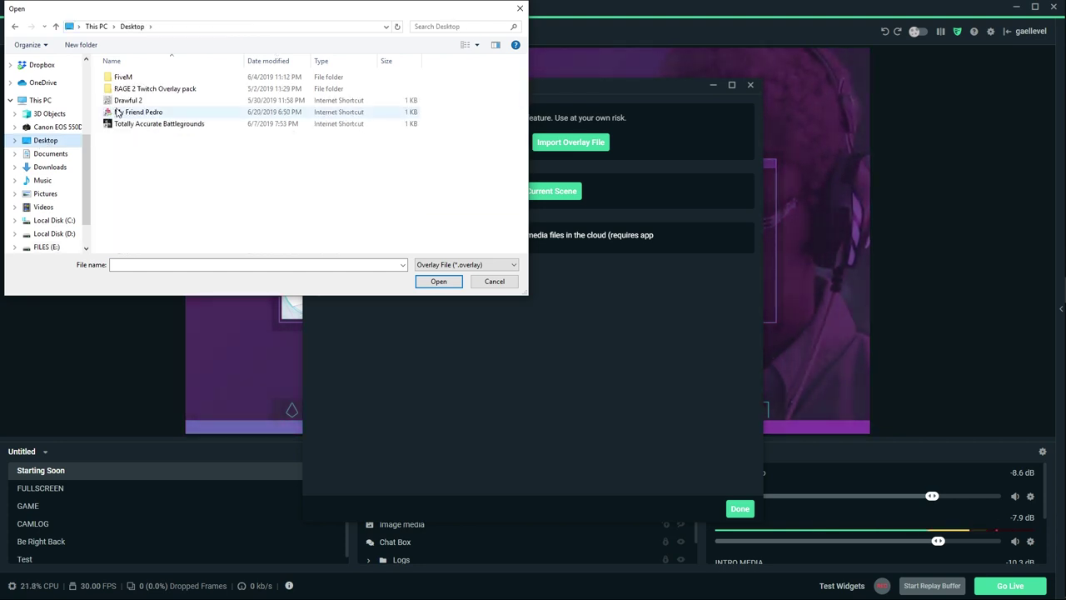
scroll(25, 143, up, 3)
click(33, 140)
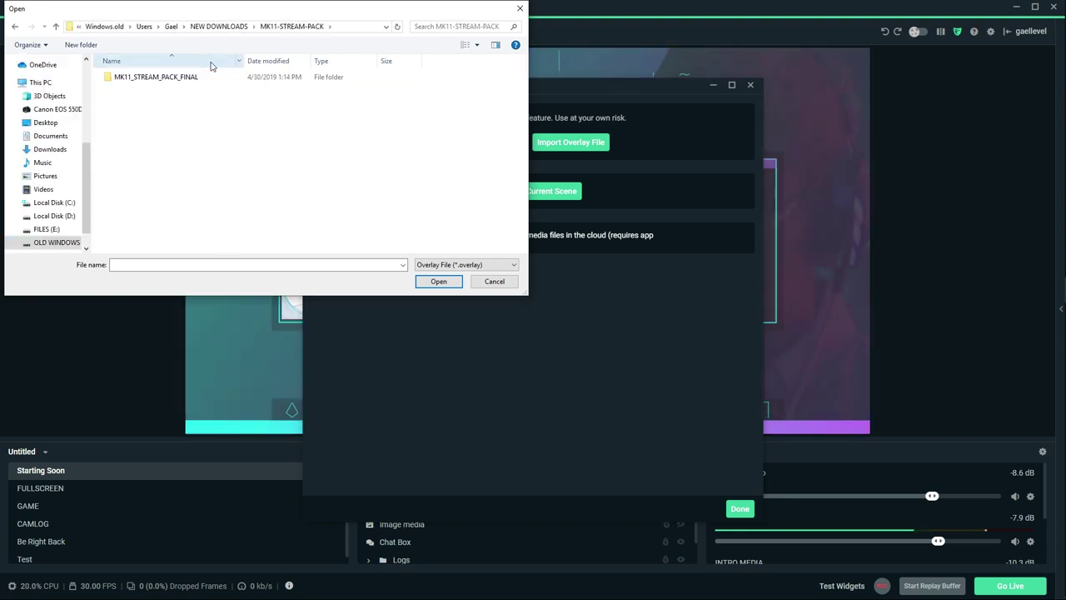
double_click(139, 80)
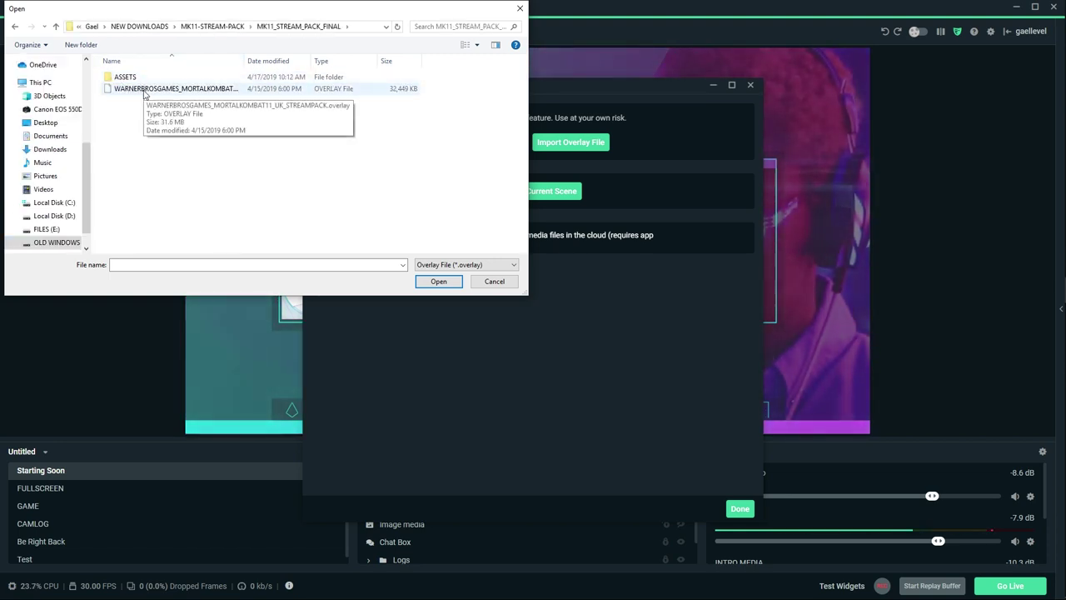
click(147, 90)
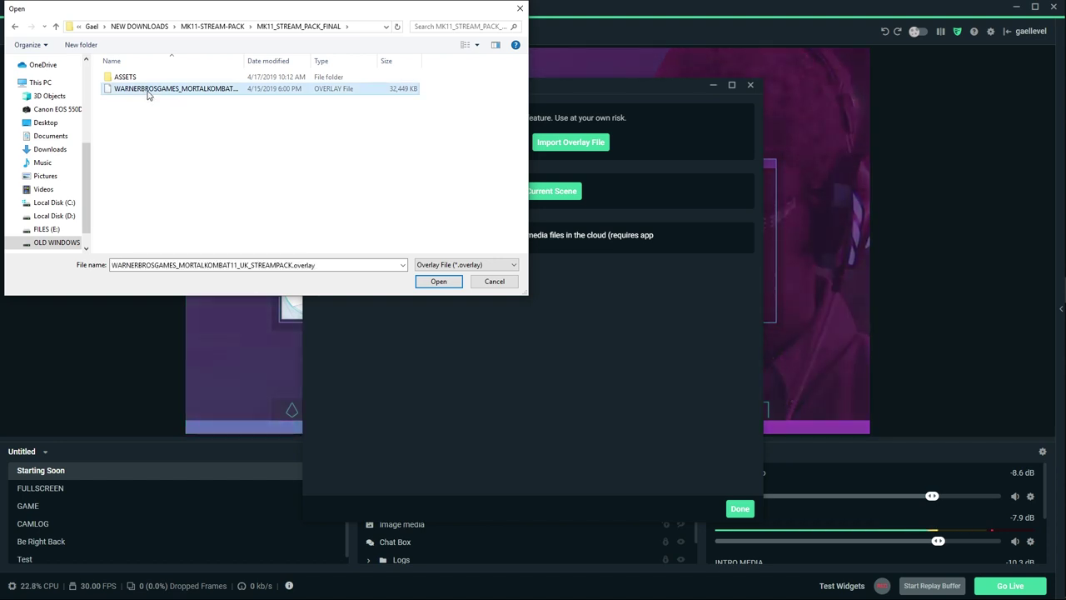
double_click(148, 90)
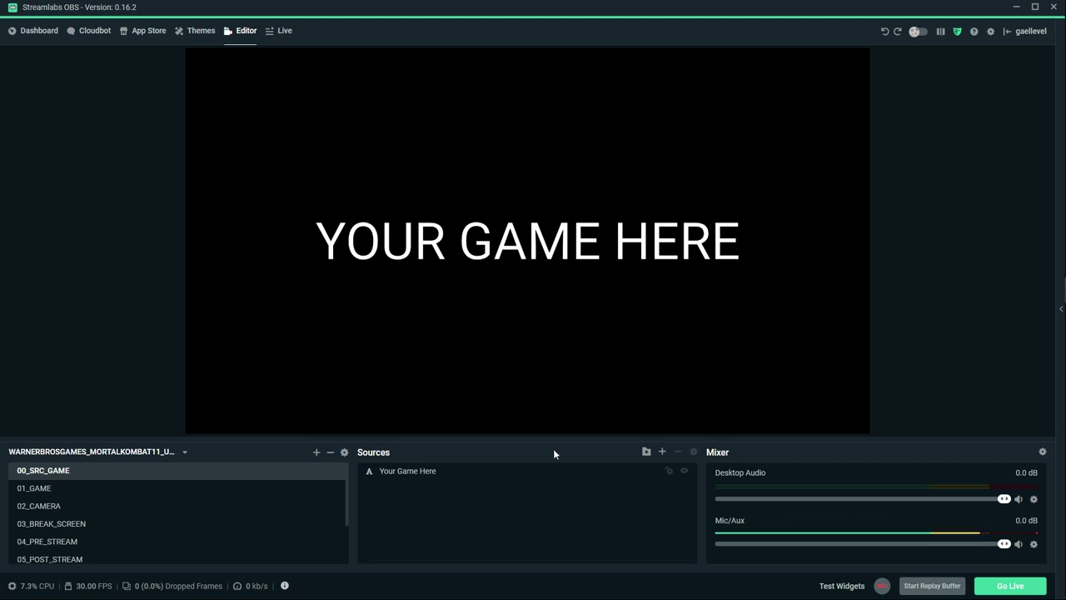
- Add a Display Capture source with its default name to 00_SRC_GAME, then view 01_GAME
click(662, 451)
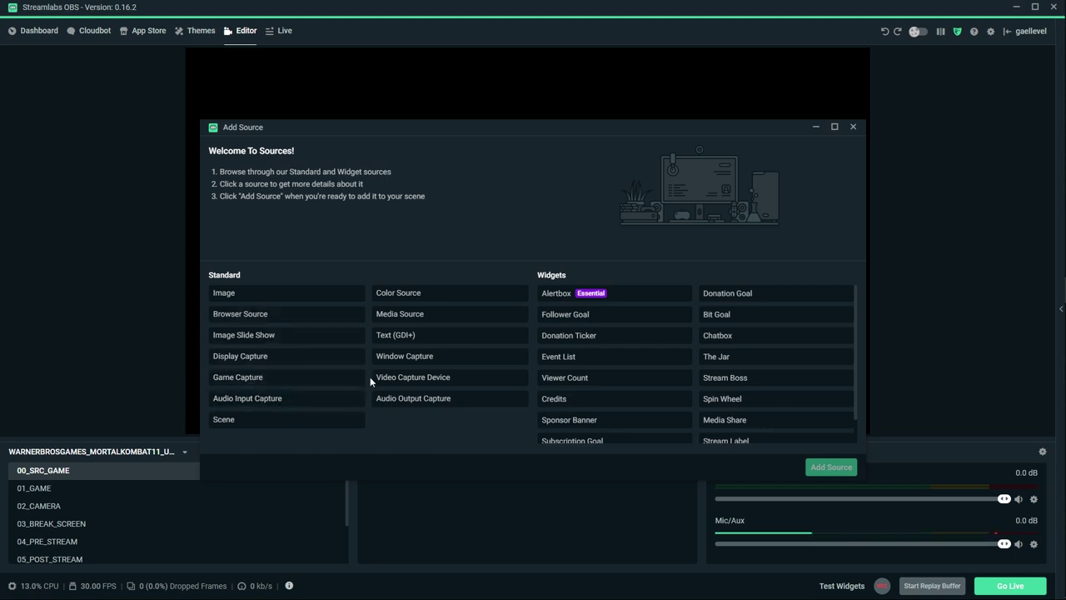
click(246, 377)
click(263, 356)
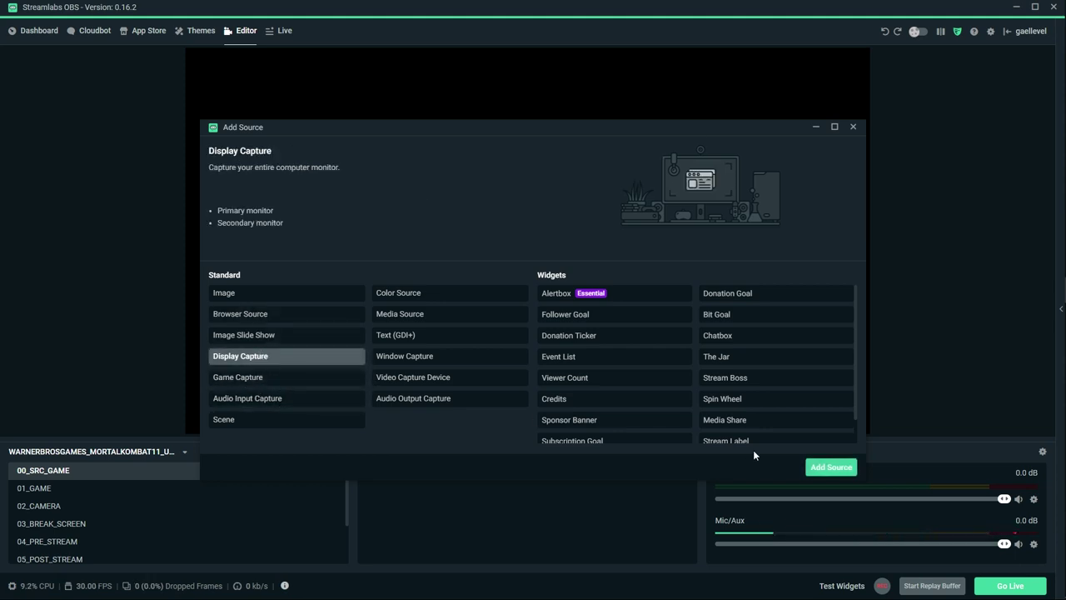
click(831, 467)
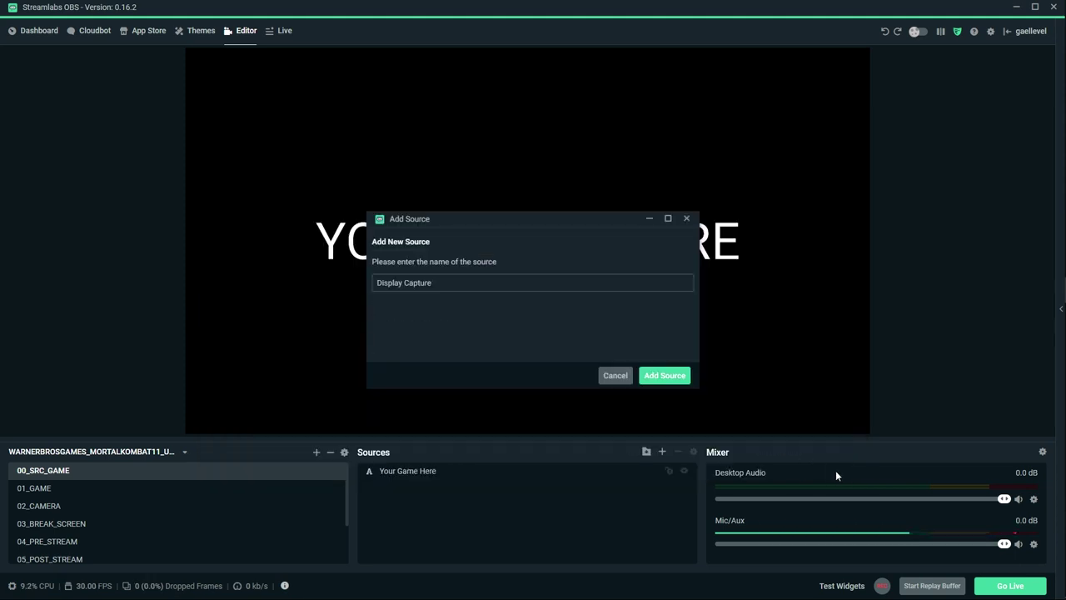
click(665, 375)
click(675, 509)
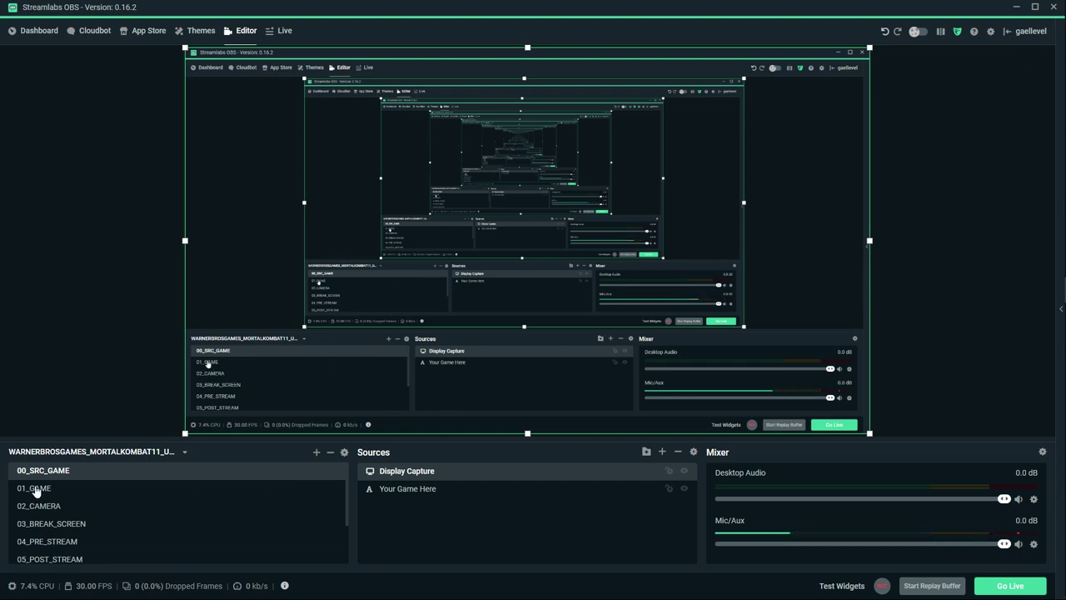
click(47, 492)
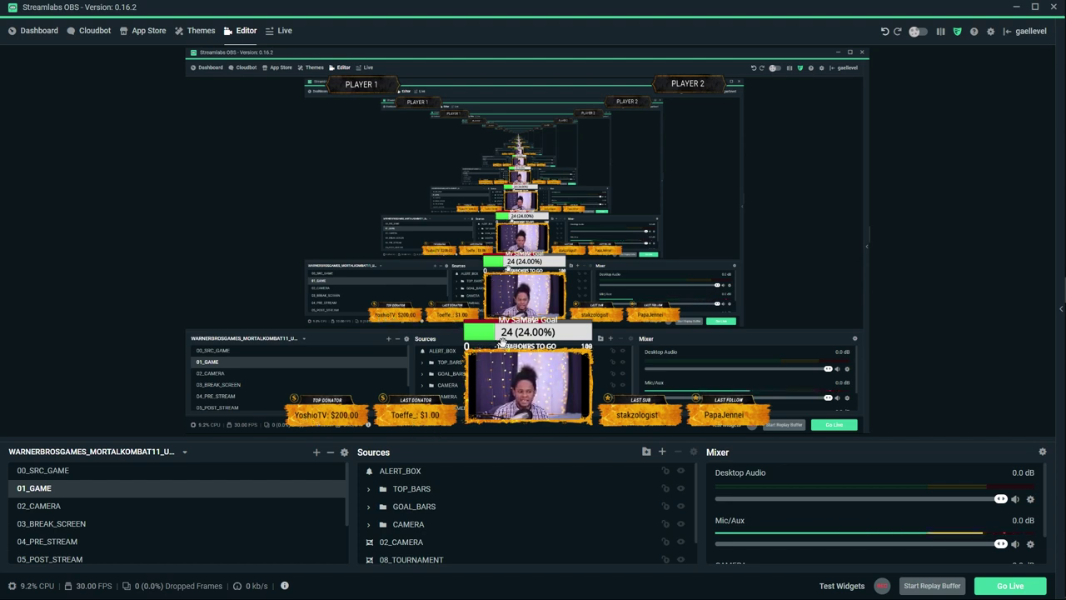
- Hide Display Capture in 00_SRC_GAME and return to 01_GAME to see the placeholder
click(42, 469)
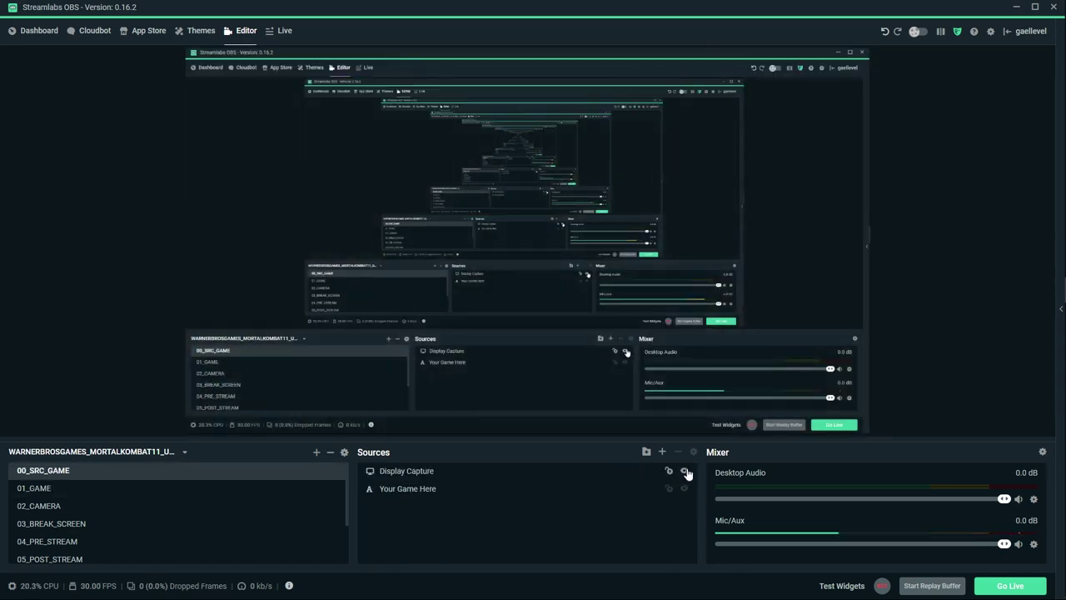
click(684, 470)
click(50, 489)
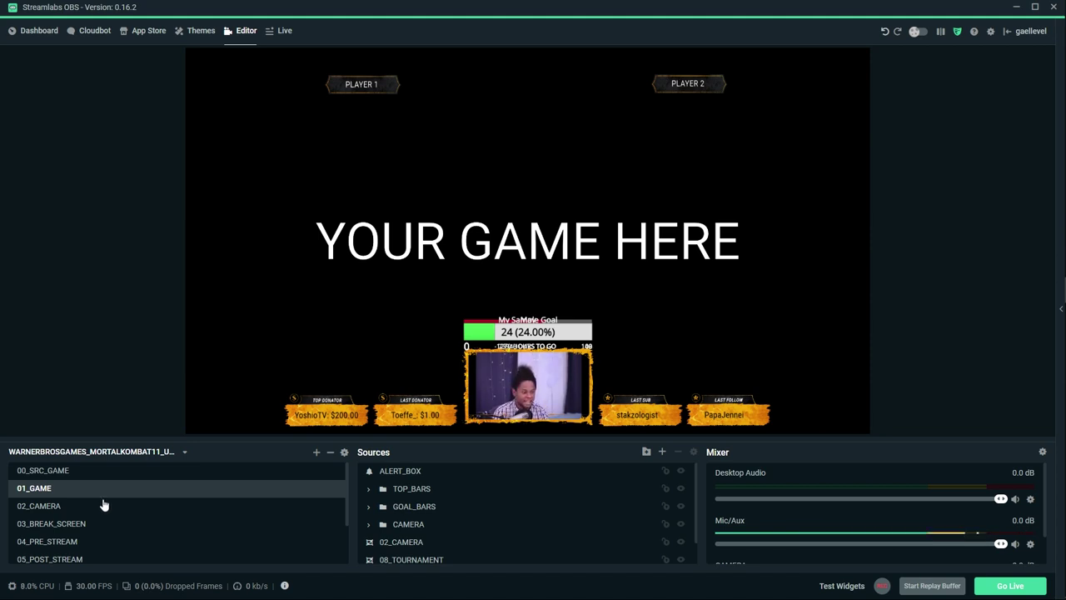
- Preview the 02_CAMERA scene, then the 03_BREAK_SCREEN scene
click(96, 508)
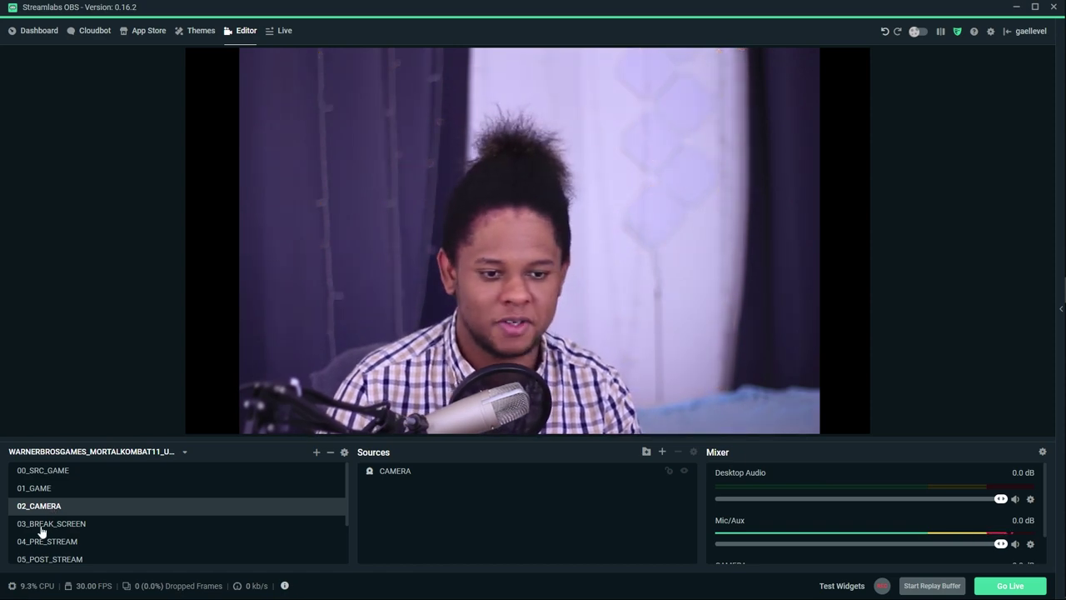
click(41, 528)
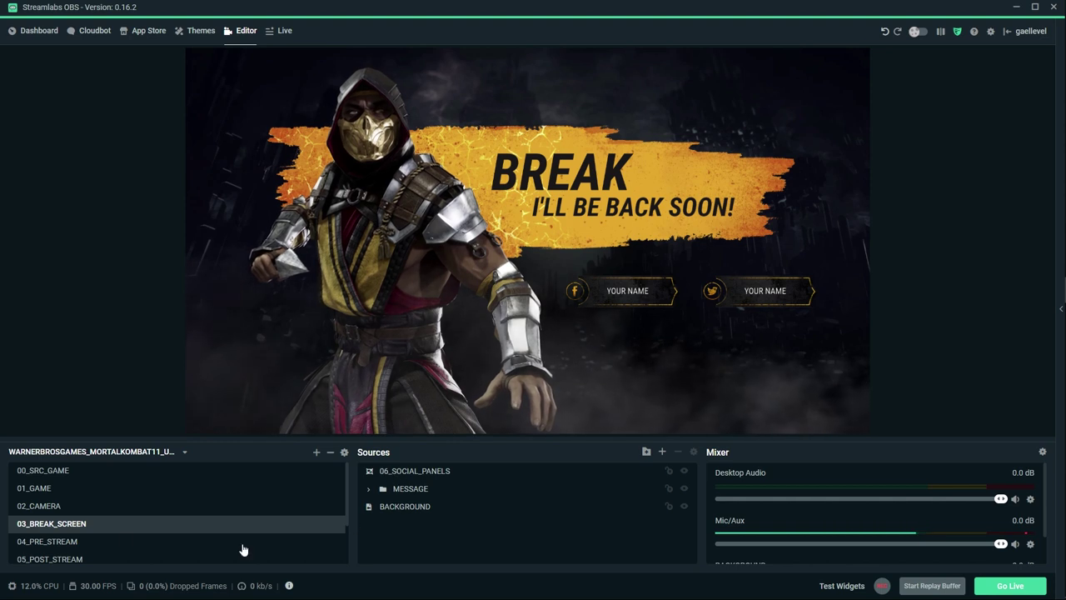
- Preview the 04_PRE_STREAM scene, then the 05_POST_STREAM 'THE END' scene
scroll(51, 543, down, 3)
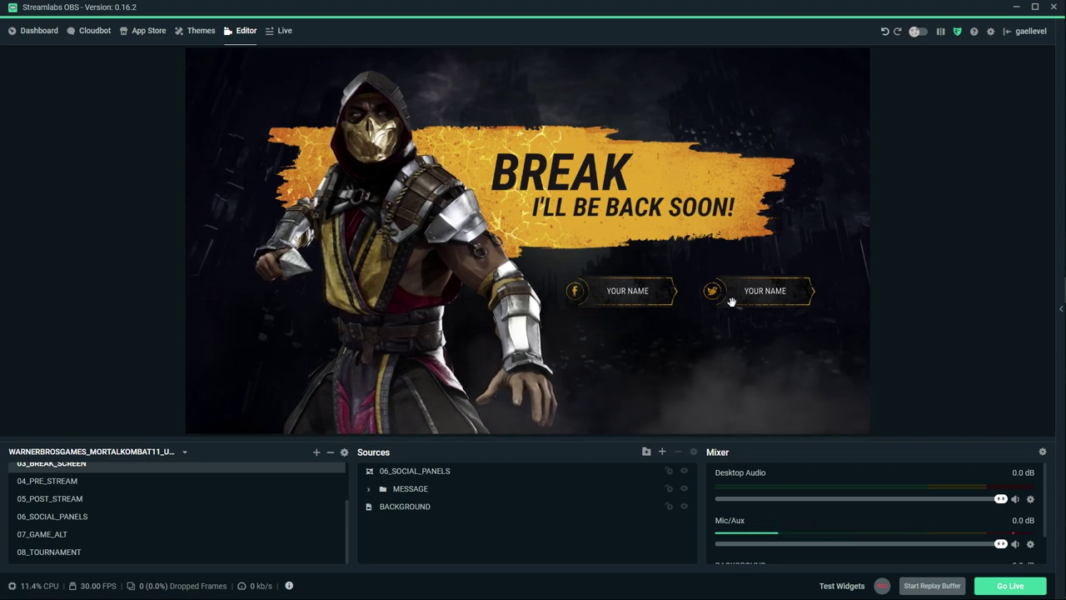
click(49, 483)
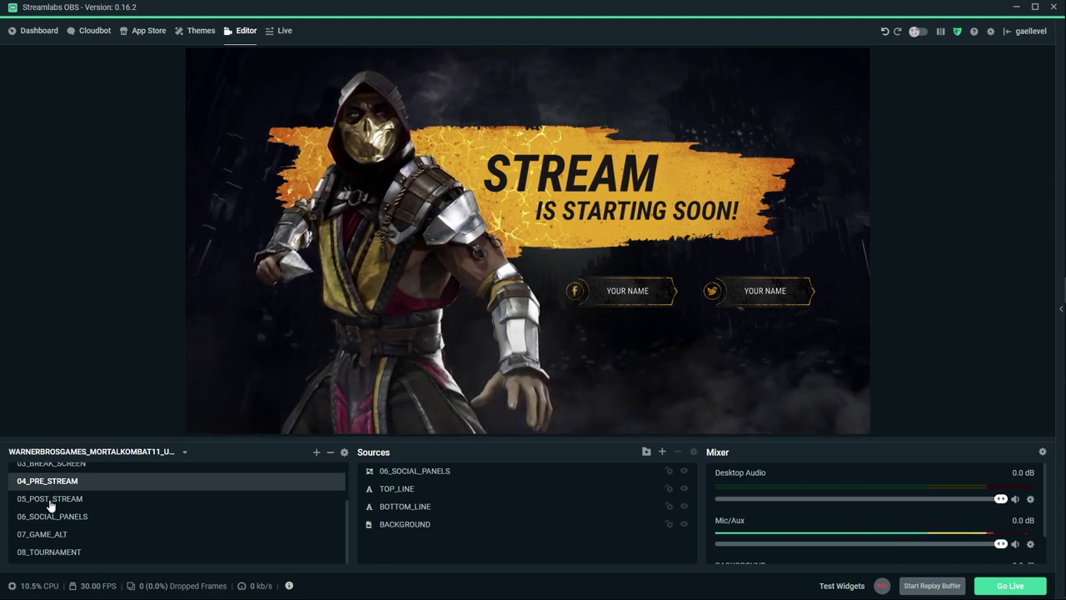
click(50, 500)
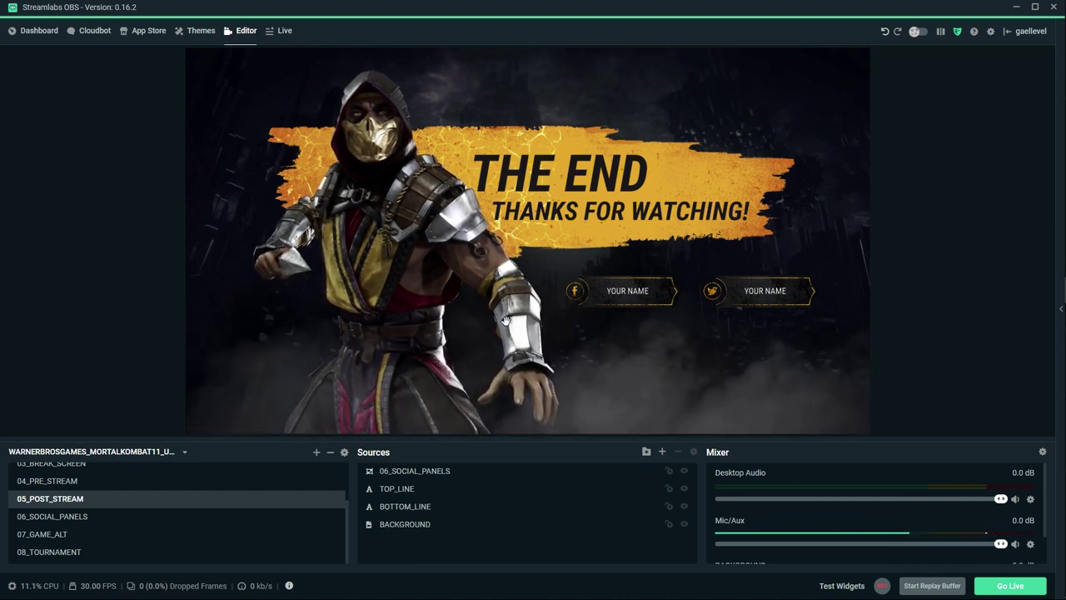
- In Chrome's Gumroad profile, open the DIGITAL Twitch Animated Overlay MEGA Pack product
click(1048, 83)
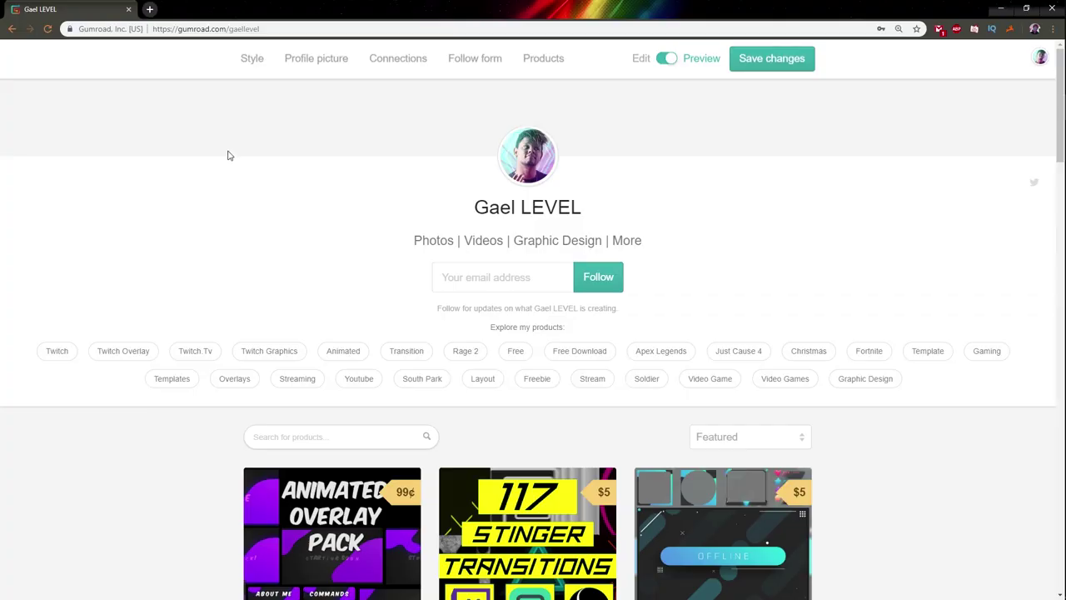
scroll(228, 163, down, 2)
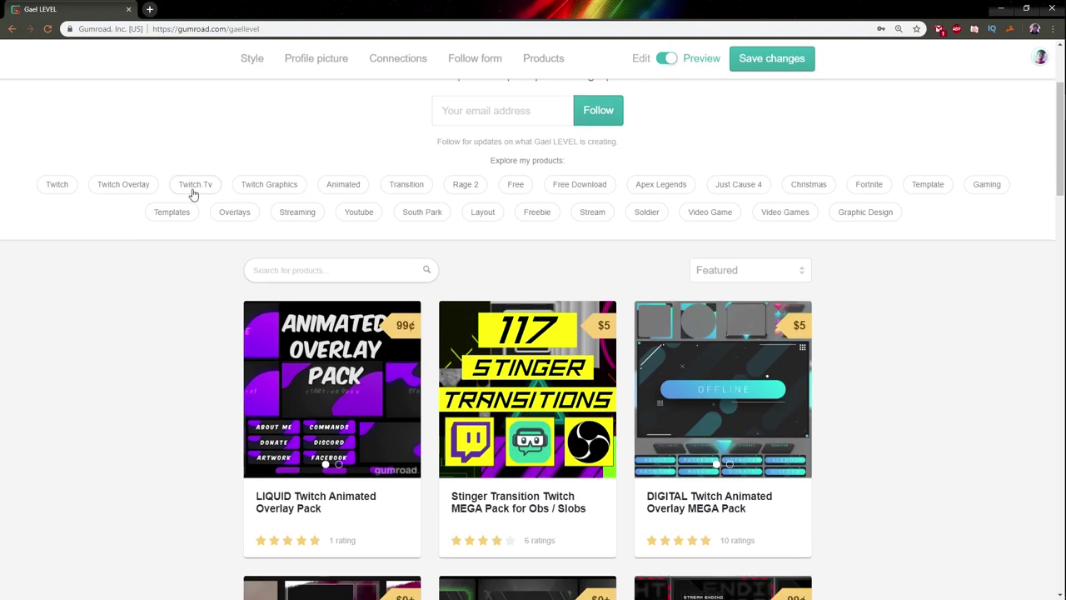
scroll(192, 194, down, 3)
scroll(197, 195, up, 1)
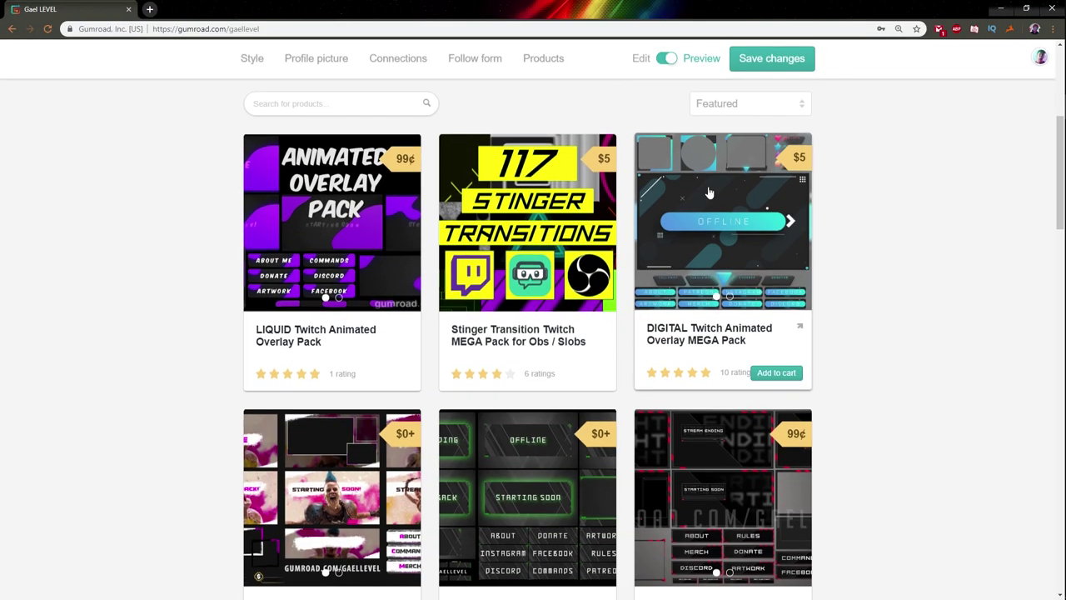
click(658, 223)
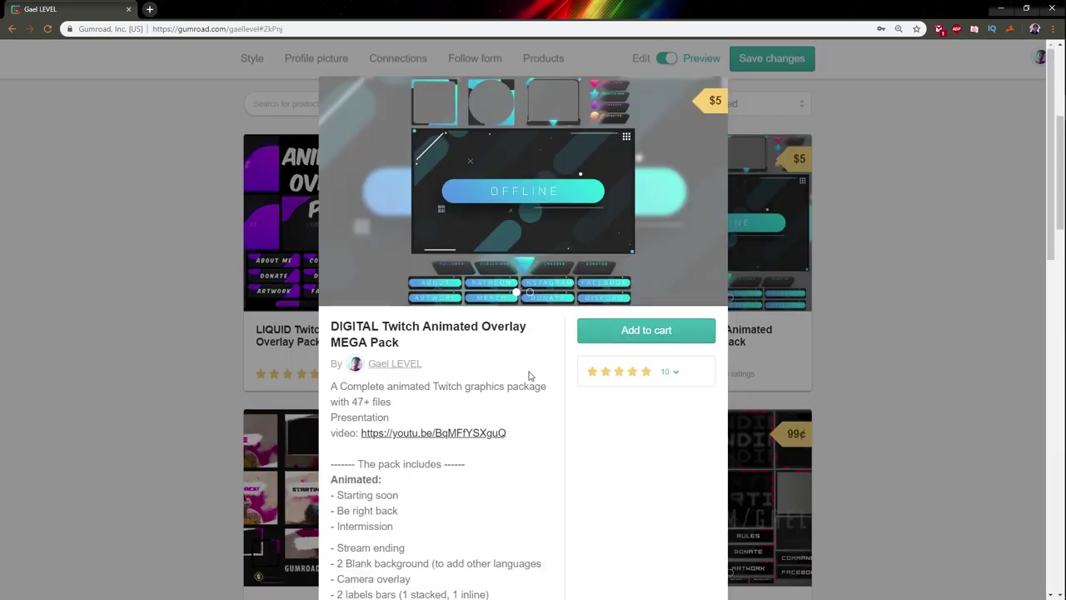
- Read the description, highlighting the .overlay import paragraph and the font download instructions
scroll(519, 384, down, 3)
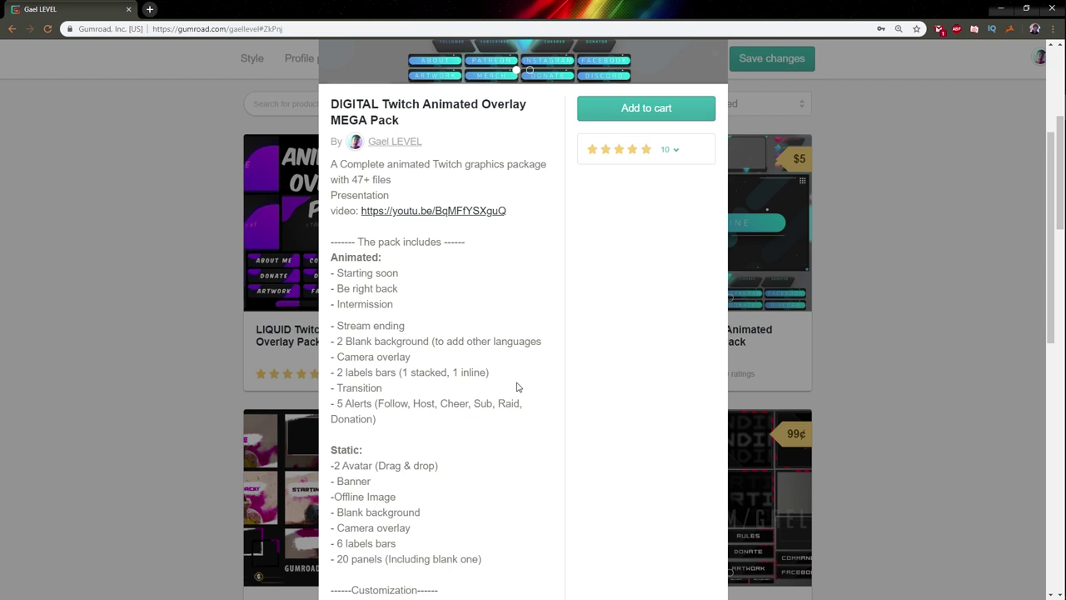
scroll(504, 353, up, 4)
scroll(428, 379, down, 5)
scroll(405, 303, down, 1)
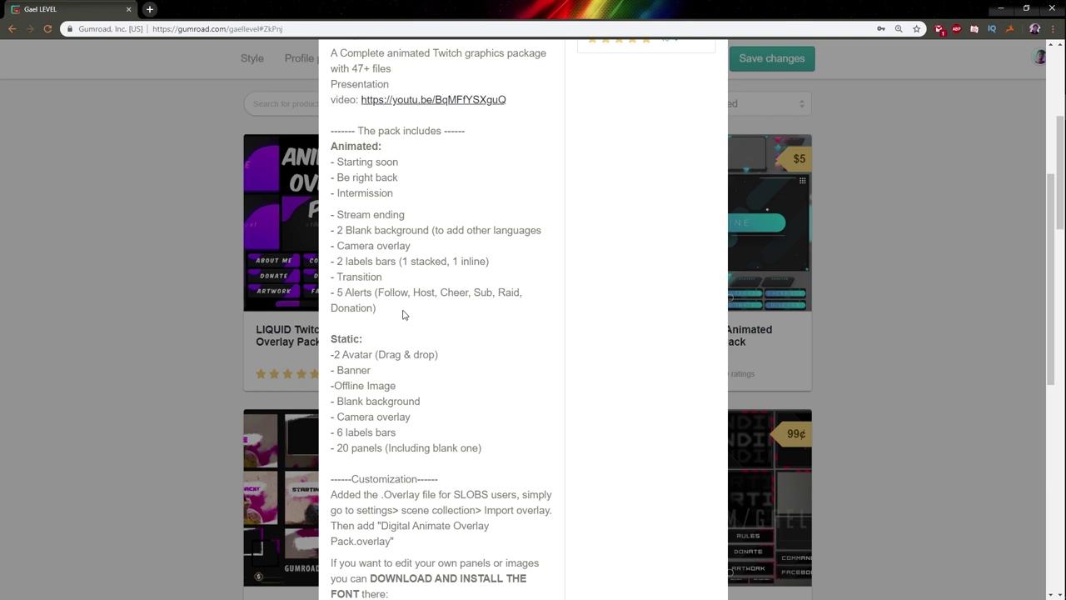
scroll(412, 278, down, 1)
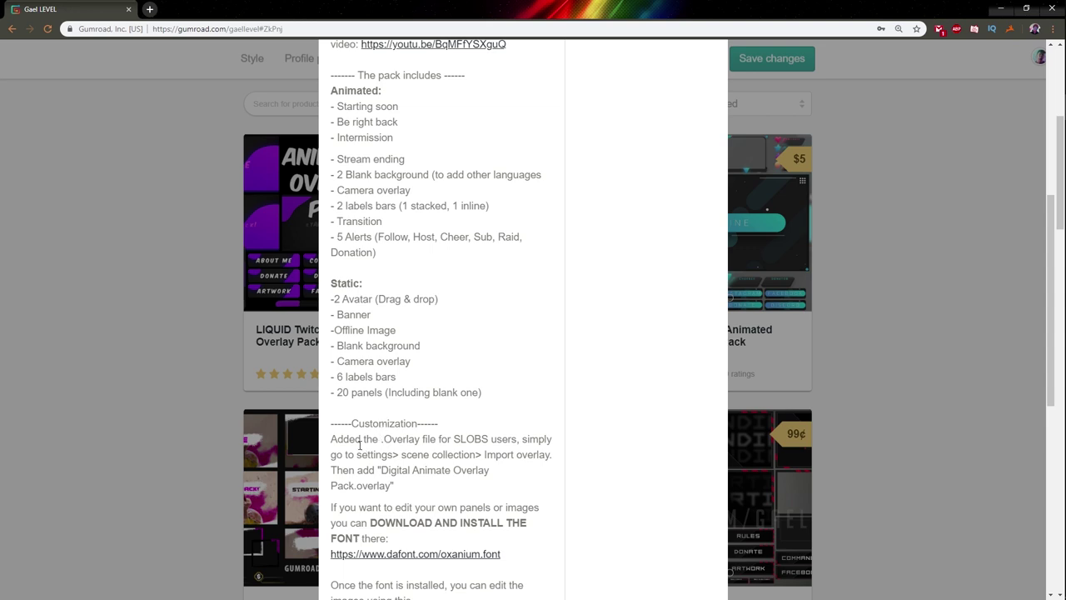
drag(358, 439, 397, 441)
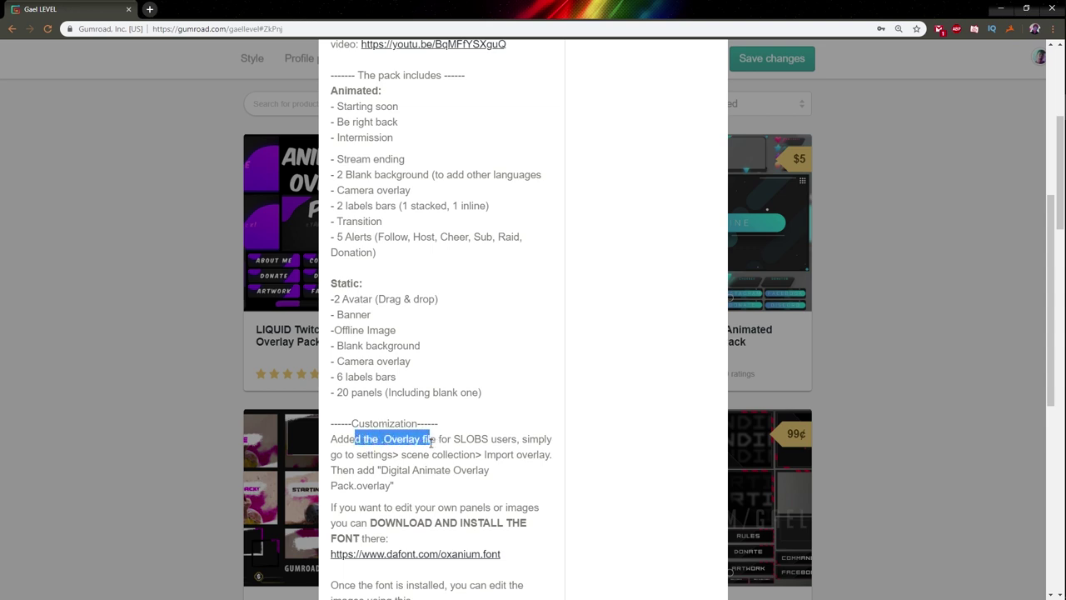
drag(528, 444, 398, 488)
click(435, 460)
scroll(376, 301, down, 4)
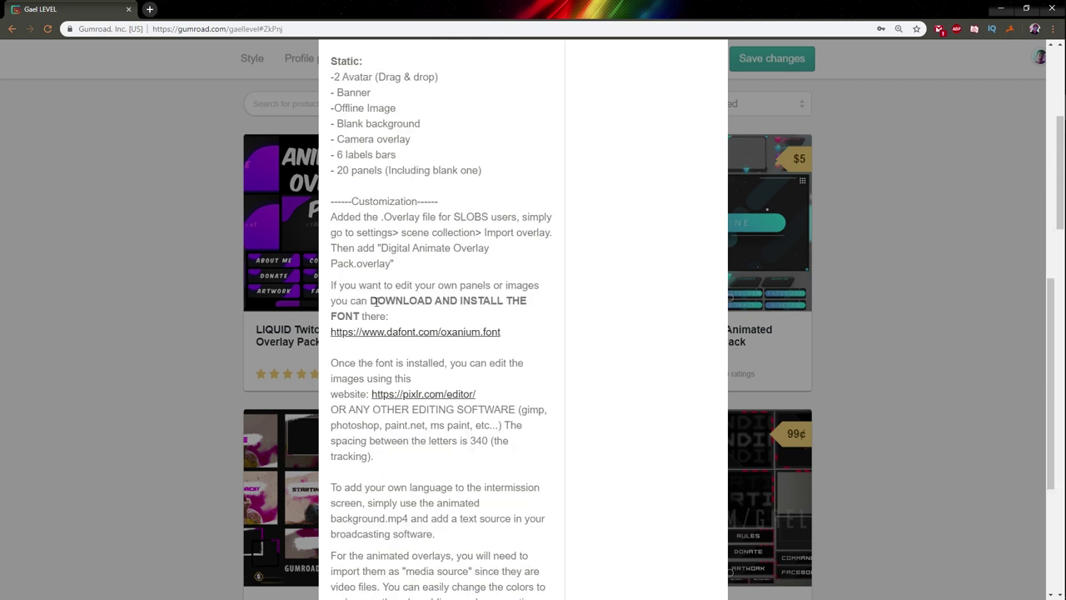
drag(370, 301, 520, 360)
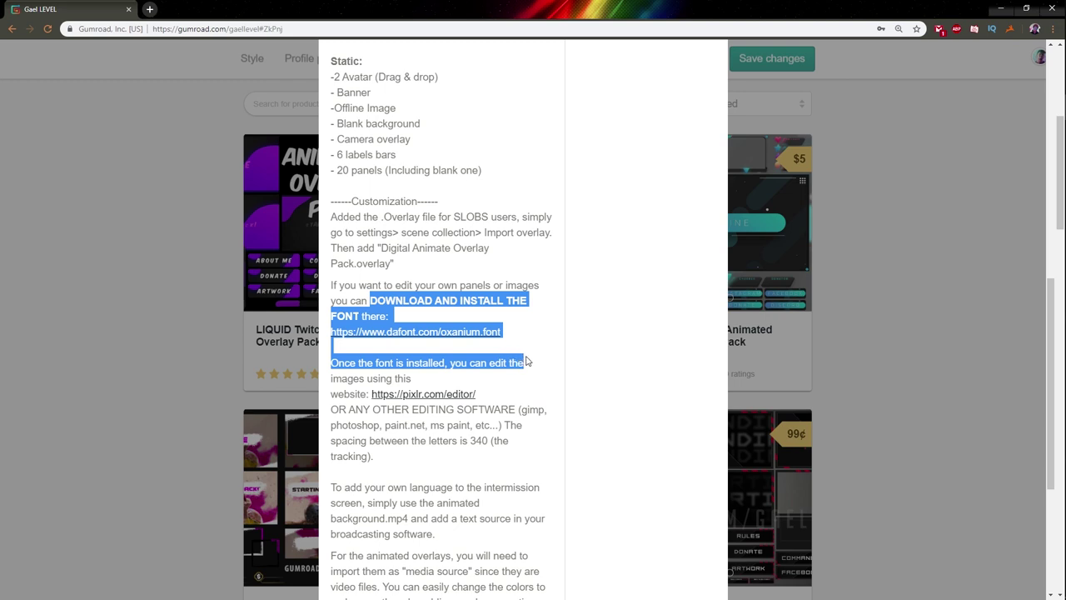
click(526, 361)
scroll(423, 375, down, 3)
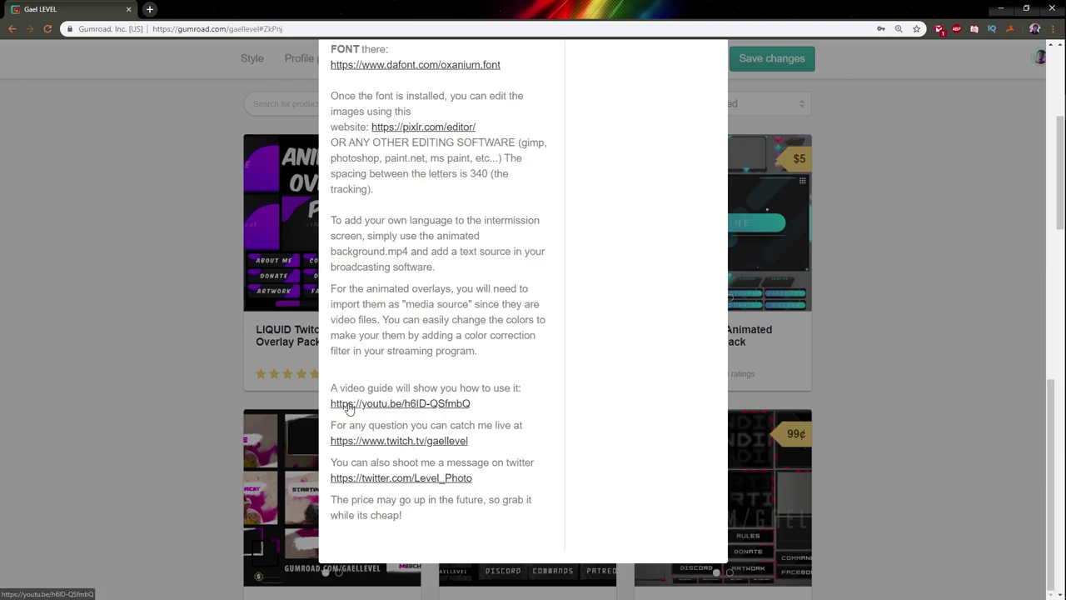